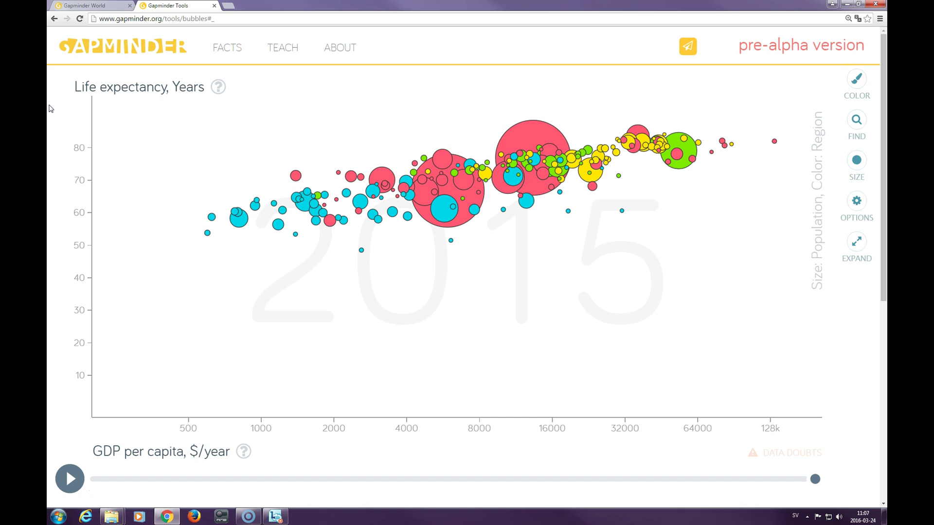
# Step: Highlight the Americas bubbles from the colour settings' region map
pyautogui.click(102, 98)
pyautogui.click(433, 100)
pyautogui.click(856, 77)
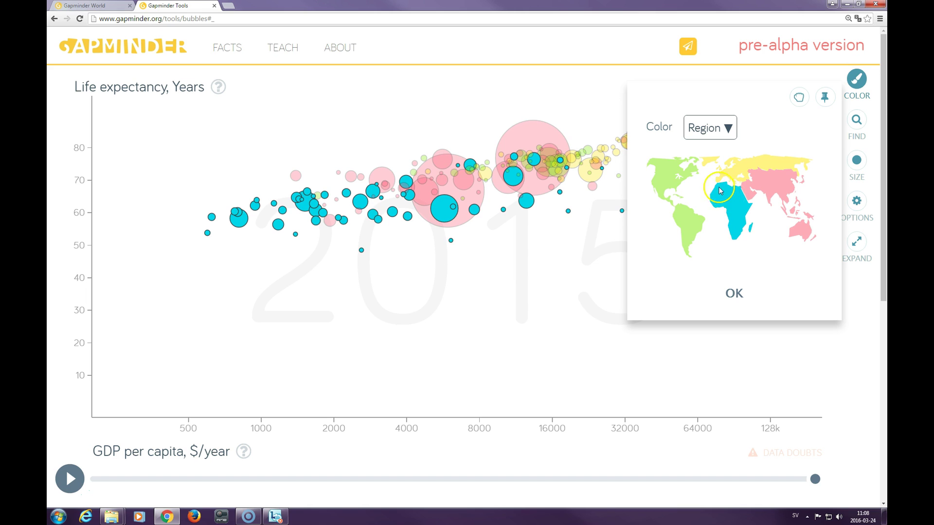
pyautogui.click(672, 179)
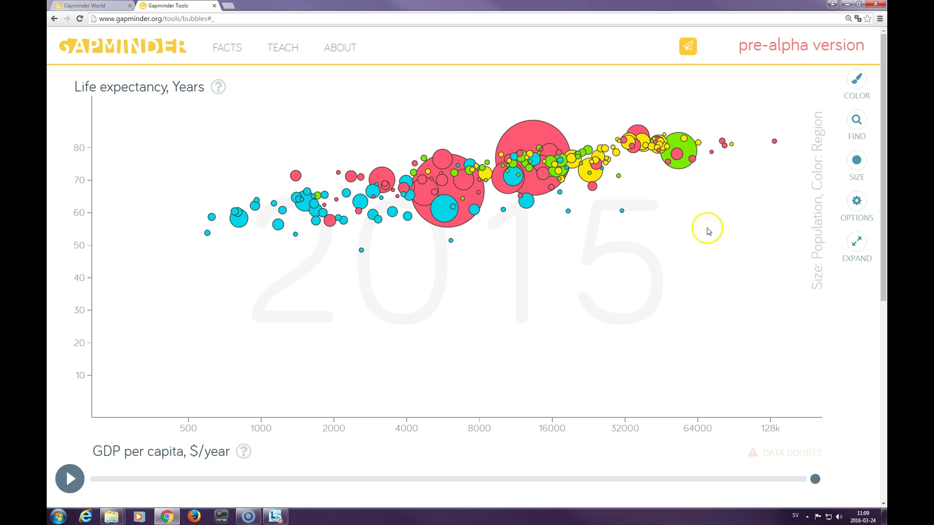
# Step: Select Sweden and South Korea via the Find search, fading all other countries
pyautogui.click(857, 118)
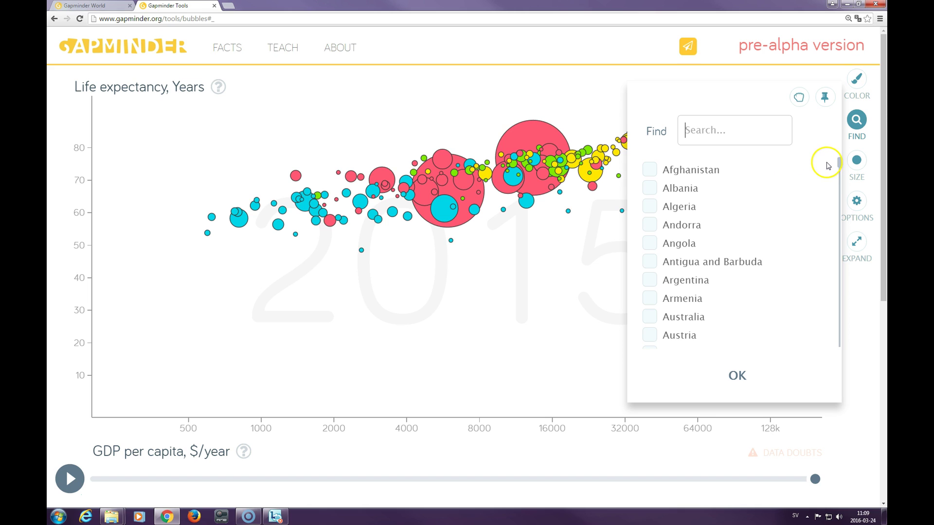
pyautogui.moveTo(837, 162)
pyautogui.mouseDown()
pyautogui.moveTo(832, 219)
pyautogui.moveTo(839, 161)
pyautogui.mouseUp()
pyautogui.click(730, 130)
pyautogui.write('Swe')
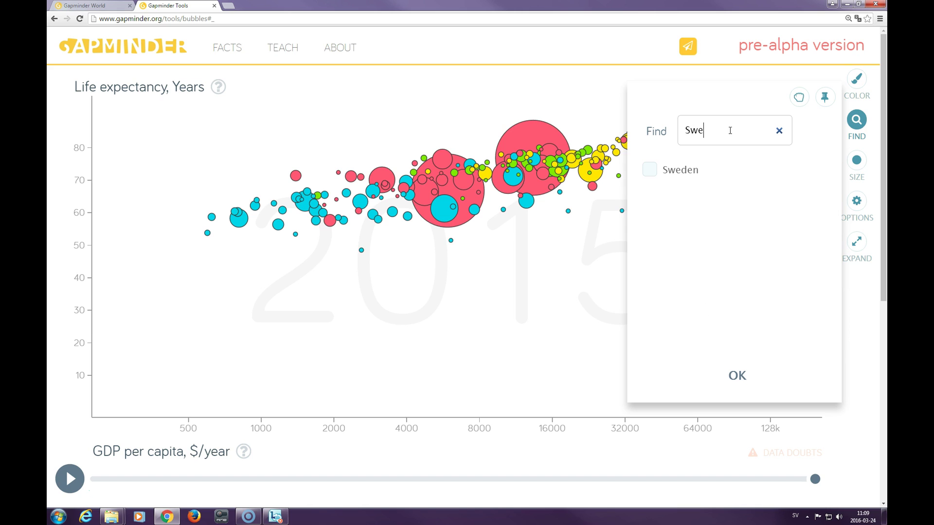
pyautogui.write('d')
pyautogui.click(658, 167)
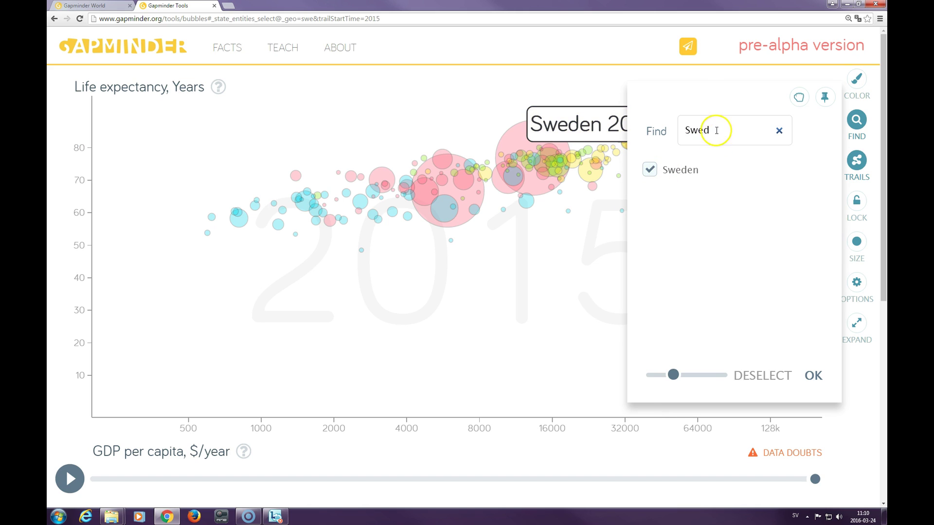
pyautogui.moveTo(708, 130); pyautogui.dragTo(678, 126)
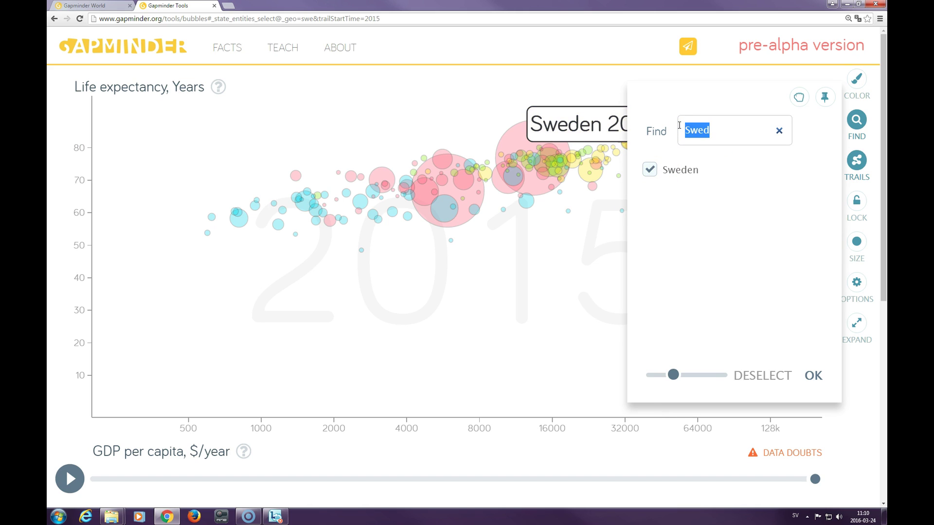
pyautogui.write('South')
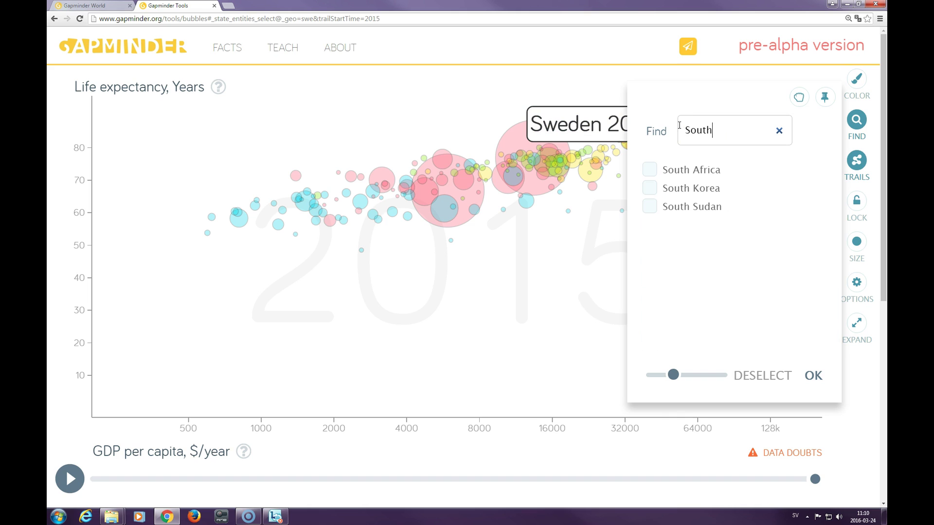
pyautogui.click(649, 188)
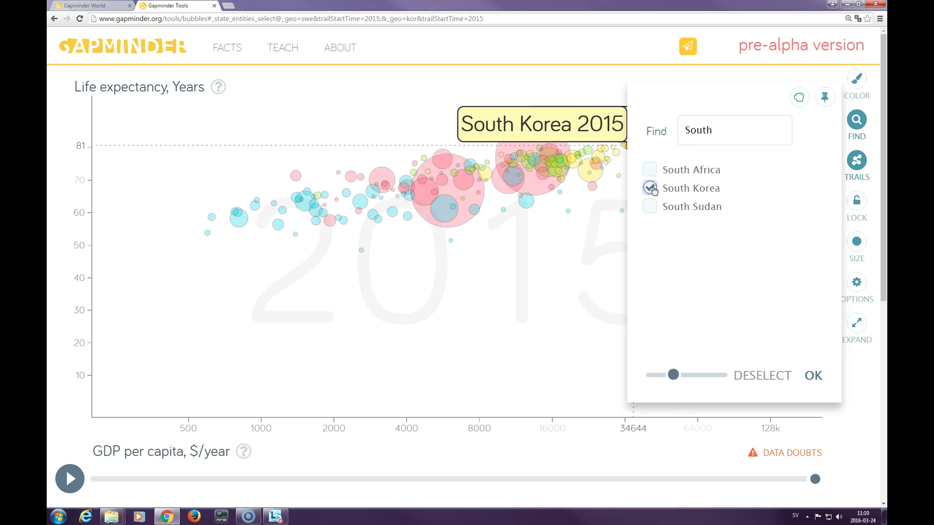
pyautogui.click(813, 375)
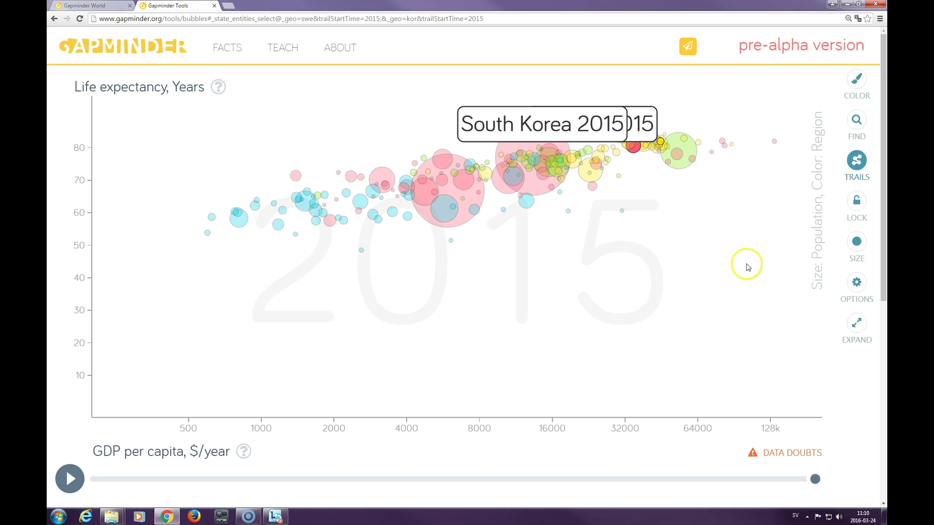
# Step: Set unselected-country opacity to zero so only Sweden and South Korea remain visible
pyautogui.click(861, 125)
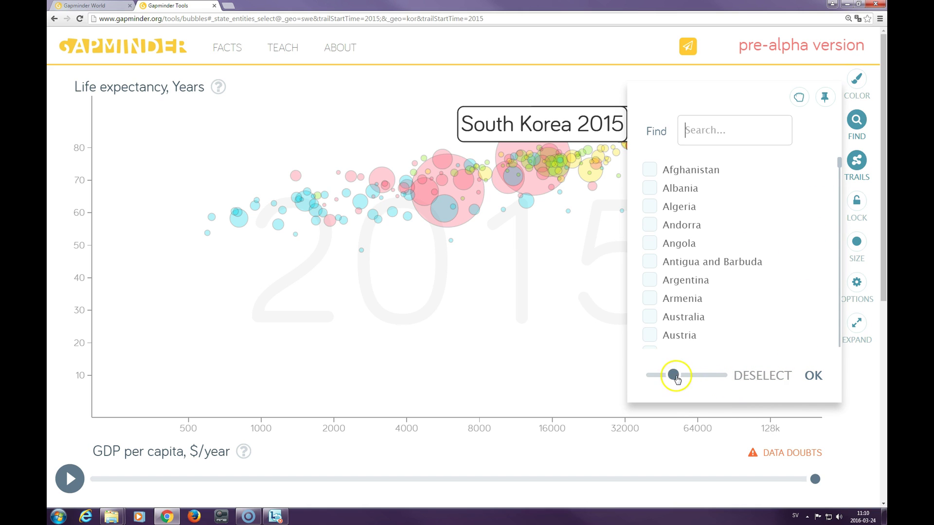
pyautogui.moveTo(687, 381); pyautogui.dragTo(650, 378)
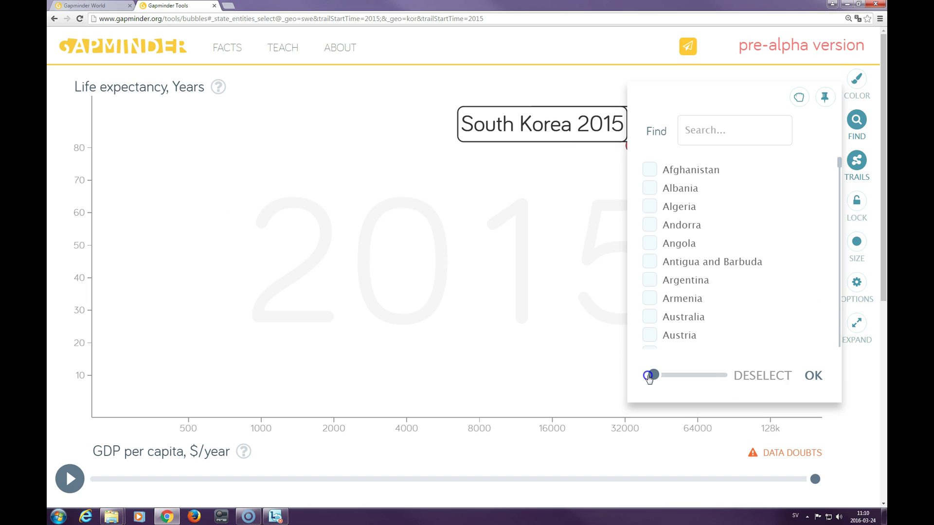
pyautogui.click(814, 376)
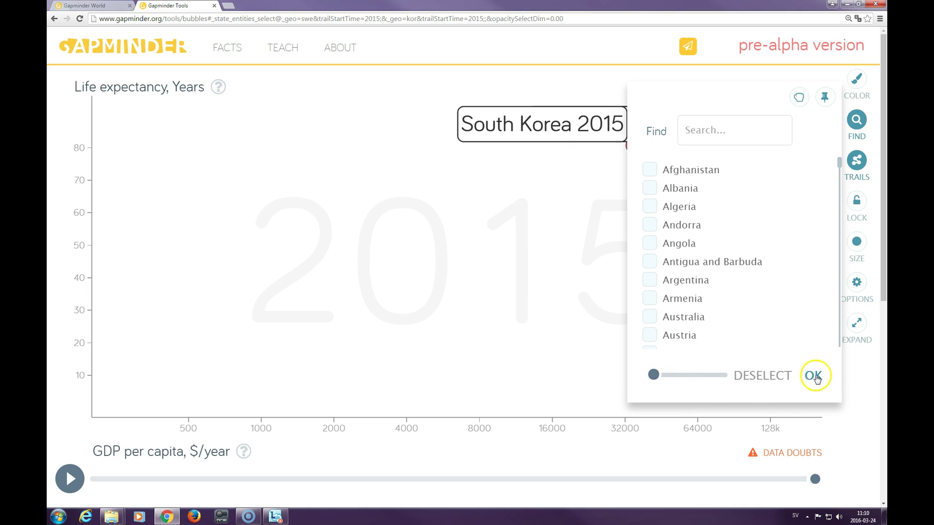
pyautogui.click(813, 375)
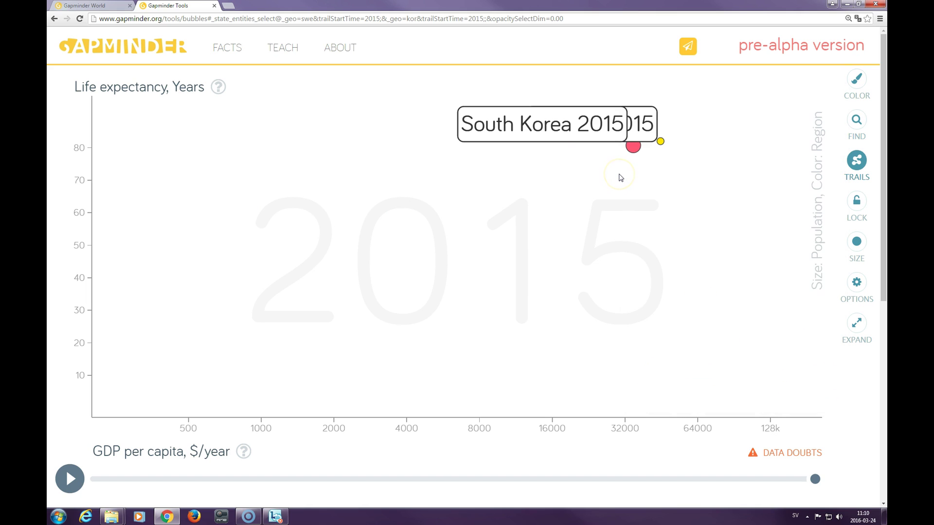
# Step: Move the Sweden 2015 label below-right and the South Korea 2015 label below-left of their bubbles
pyautogui.moveTo(544, 128); pyautogui.dragTo(449, 110)
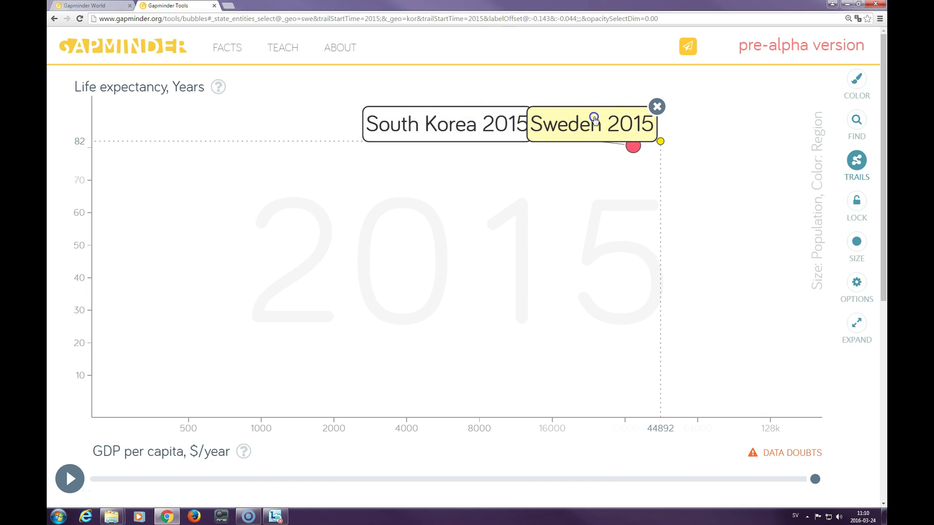
pyautogui.moveTo(594, 122); pyautogui.dragTo(735, 108)
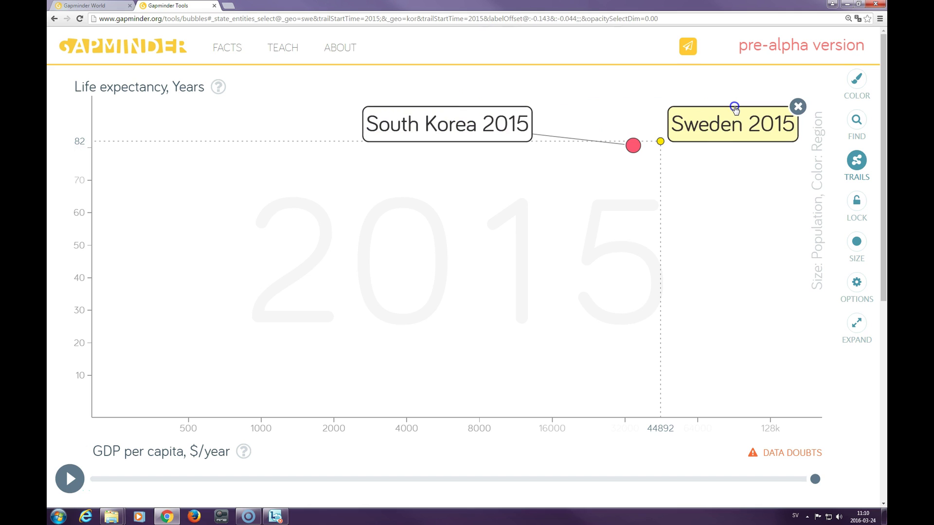
pyautogui.click(734, 126)
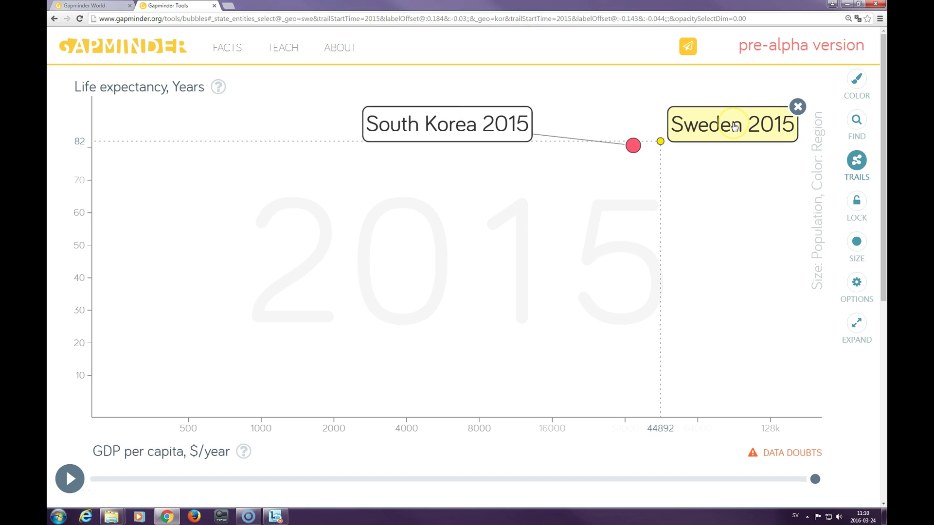
pyautogui.click(735, 127)
pyautogui.moveTo(735, 127); pyautogui.dragTo(730, 241)
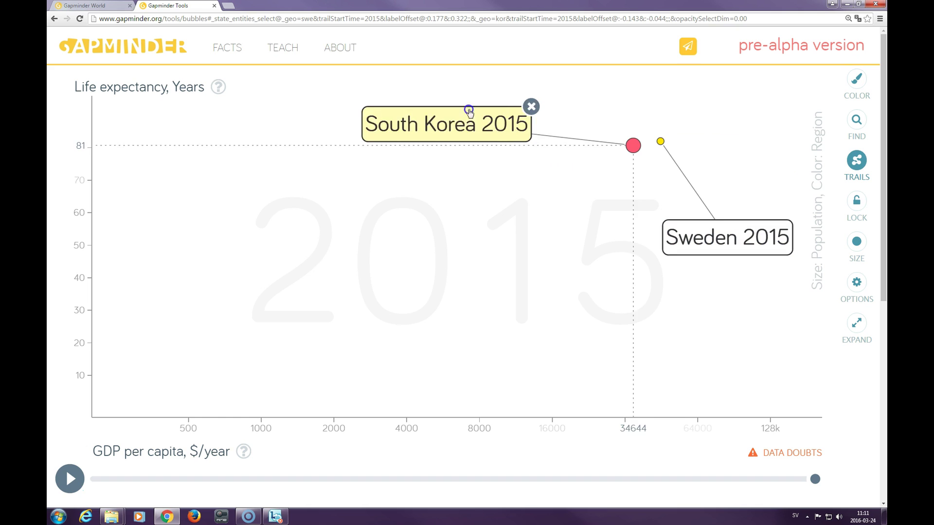
pyautogui.moveTo(470, 109); pyautogui.dragTo(466, 159)
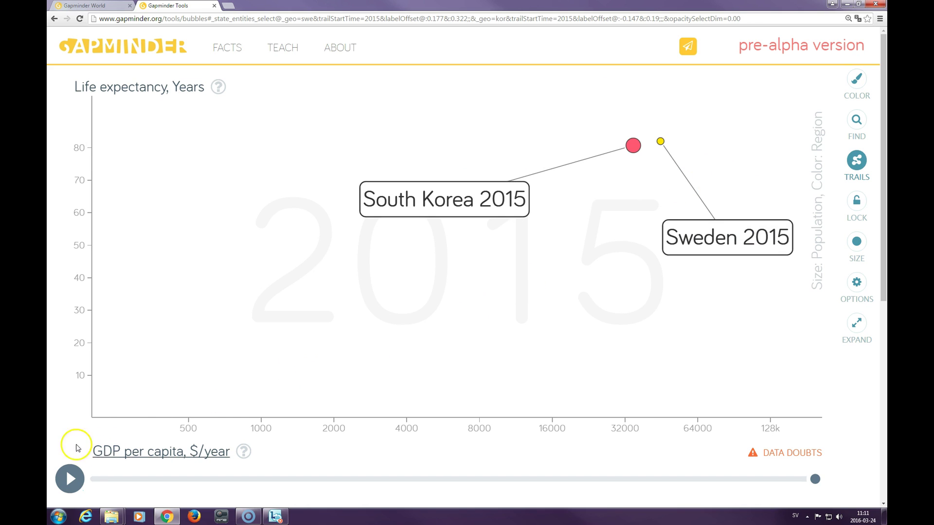
# Step: Play the animation from 1800 and pause it at 1837 with Sweden's trail drawn
pyautogui.click(68, 479)
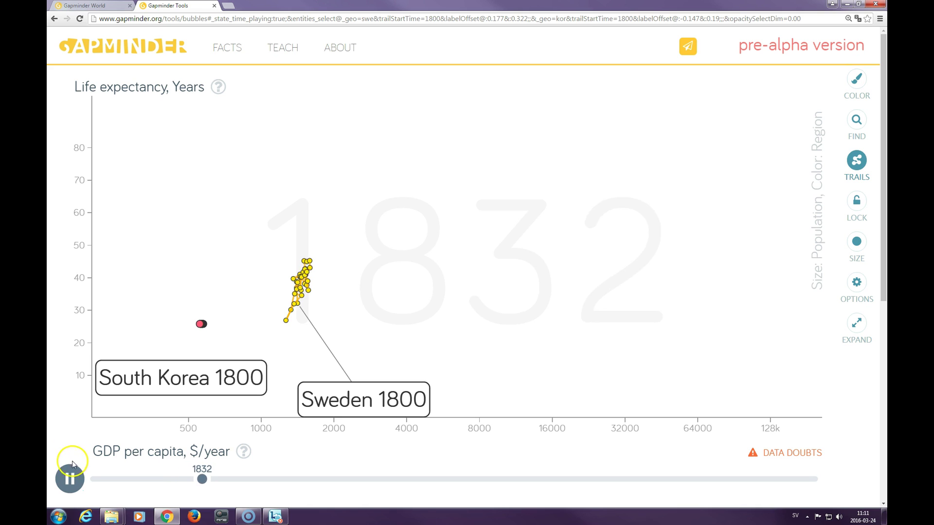
pyautogui.click(71, 476)
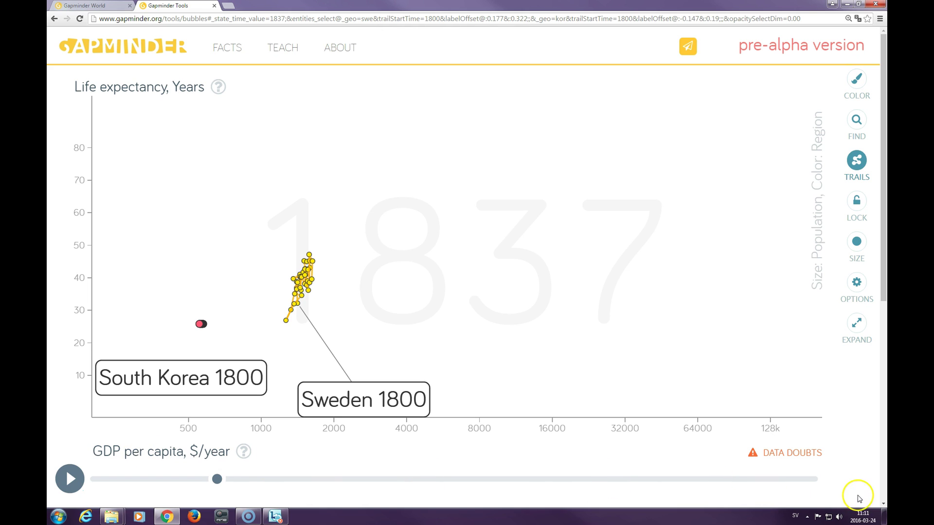
# Step: Set the playback speed slider to its fastest setting in the chart options
pyautogui.click(858, 283)
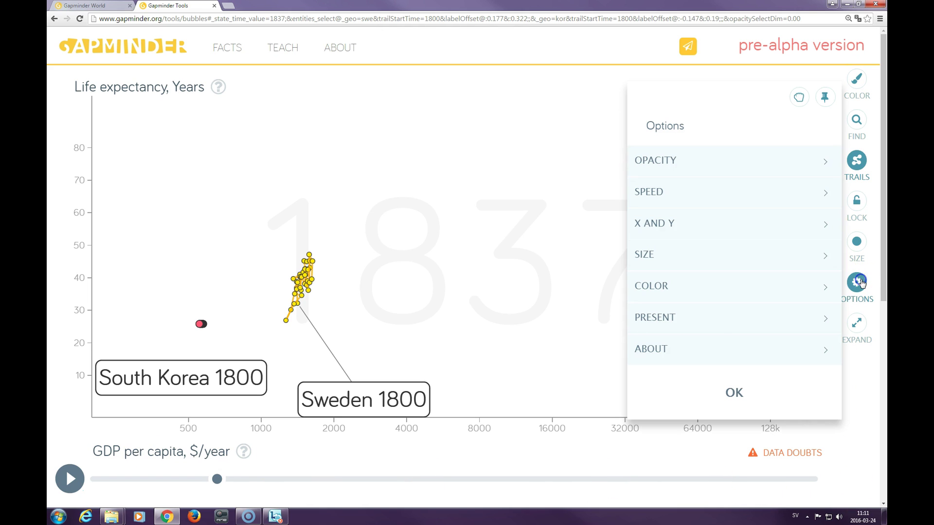
pyautogui.click(649, 191)
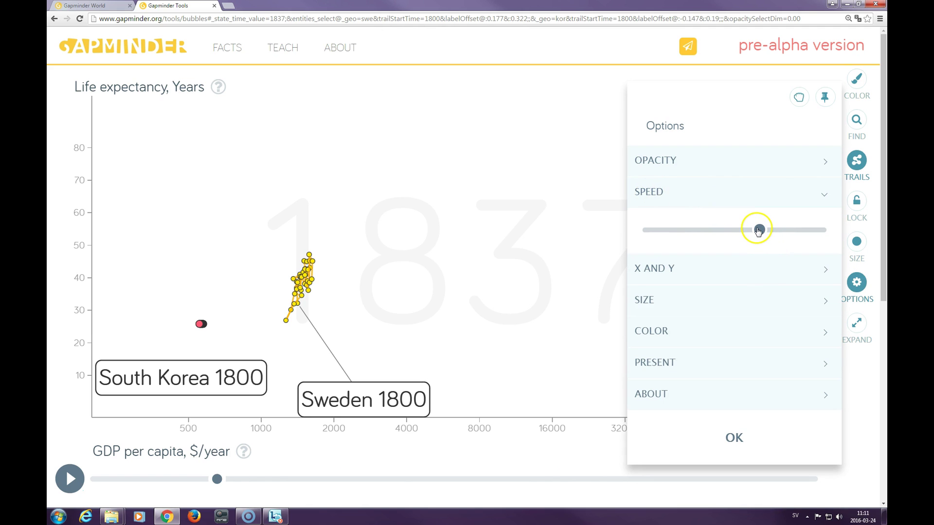
pyautogui.moveTo(759, 230); pyautogui.dragTo(836, 224)
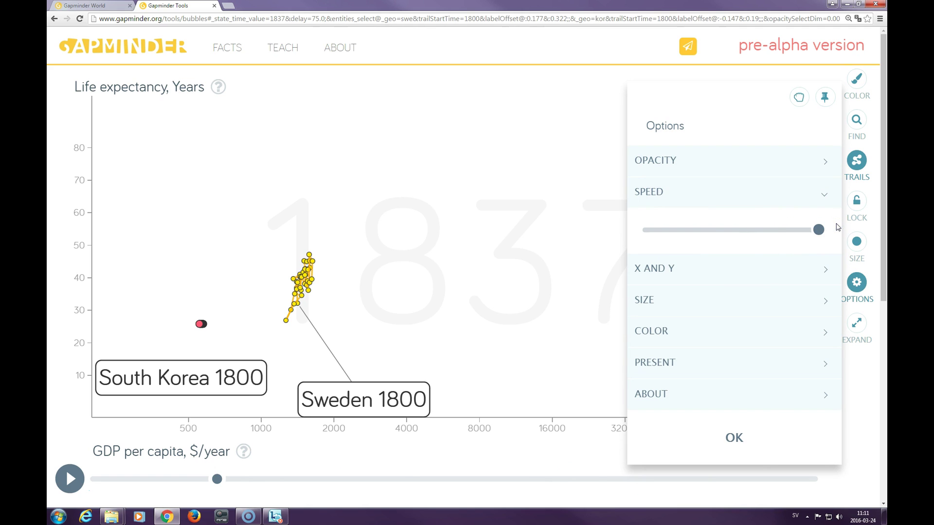
pyautogui.moveTo(818, 229); pyautogui.dragTo(672, 239)
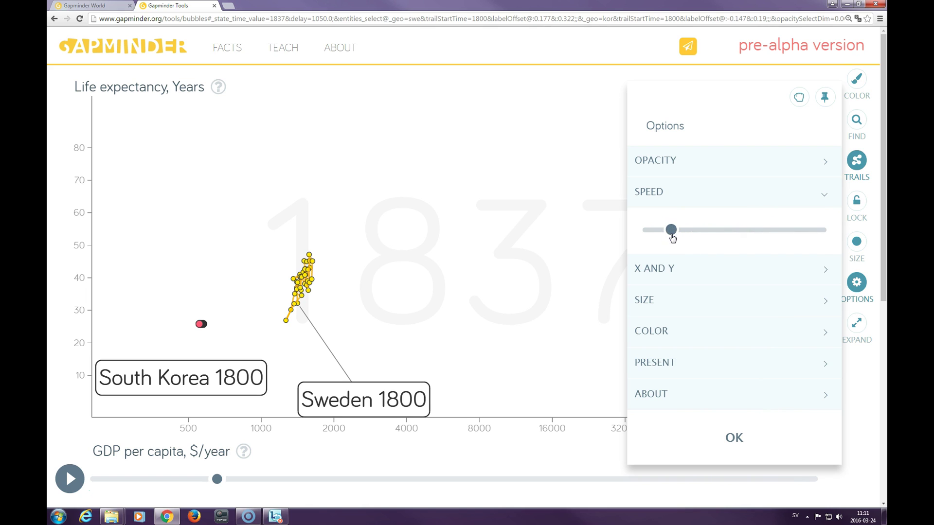
pyautogui.click(667, 233)
pyautogui.click(670, 233)
pyautogui.moveTo(672, 232); pyautogui.dragTo(819, 230)
pyautogui.click(808, 436)
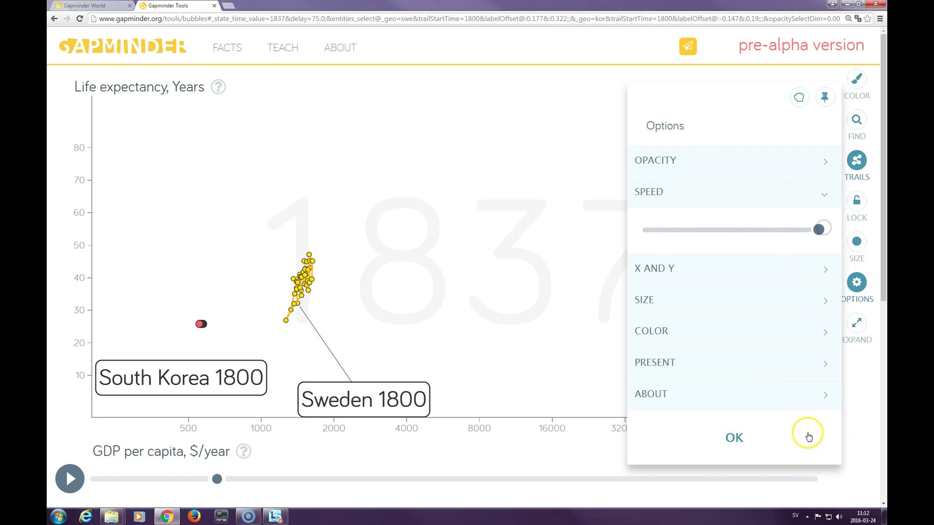
pyautogui.click(741, 442)
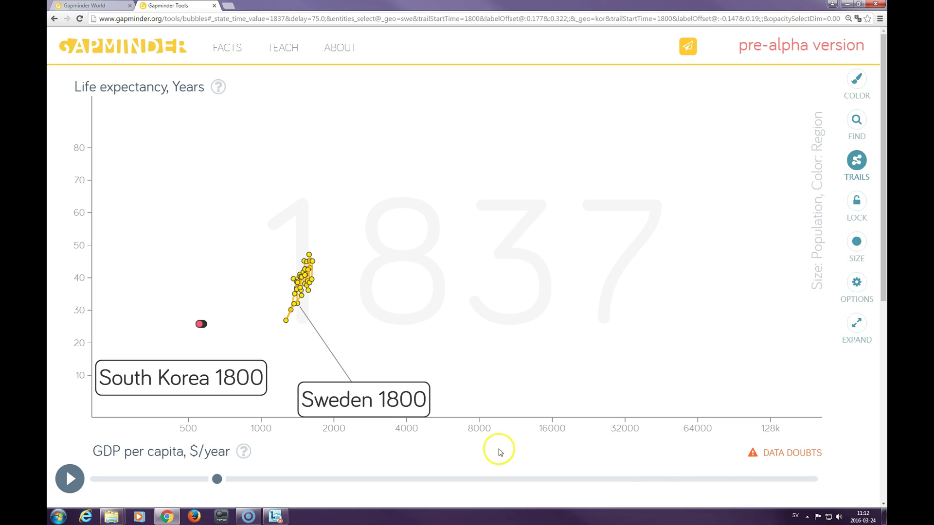
# Step: Resume the animation from 1837 and pause it at 1913
pyautogui.click(66, 480)
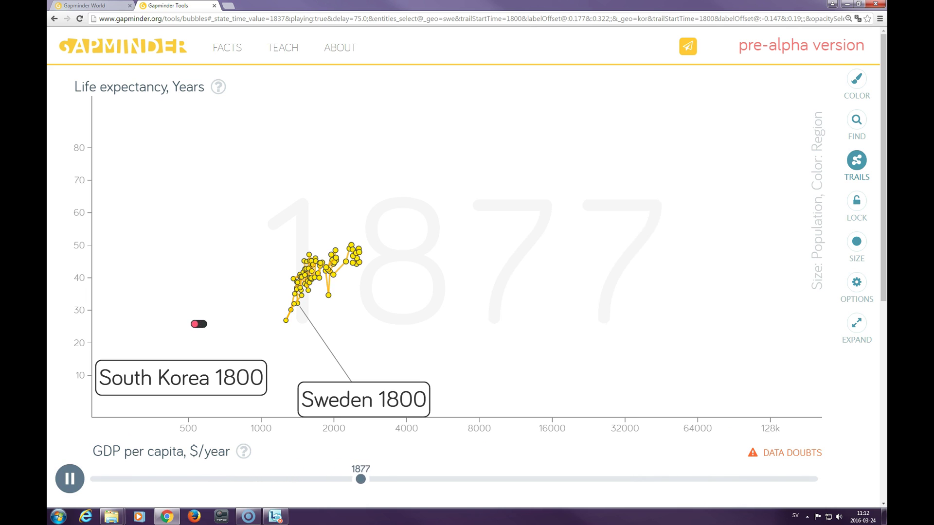
pyautogui.click(71, 479)
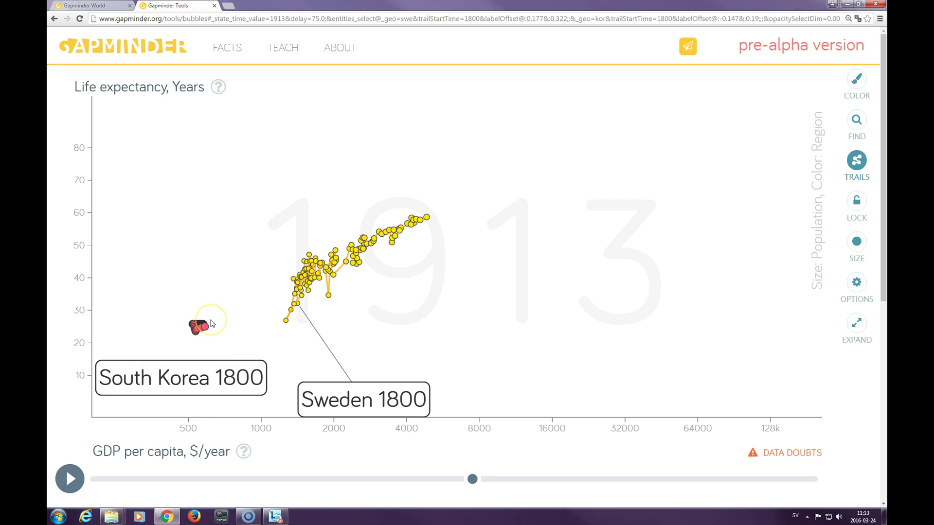
pyautogui.moveTo(211, 324); pyautogui.dragTo(205, 250)
pyautogui.click(196, 187)
pyautogui.click(205, 189)
# Step: Resume the animation from 1913 and let it run toward 2015
pyautogui.click(73, 475)
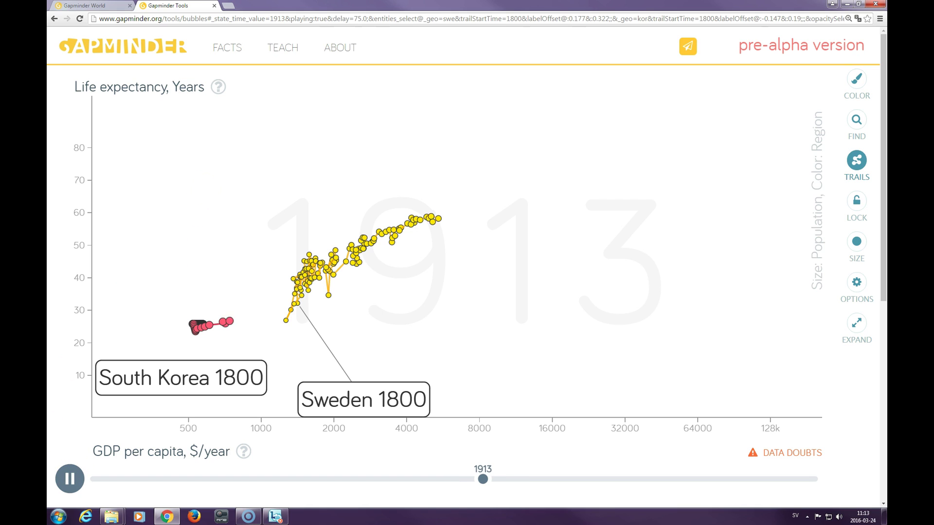